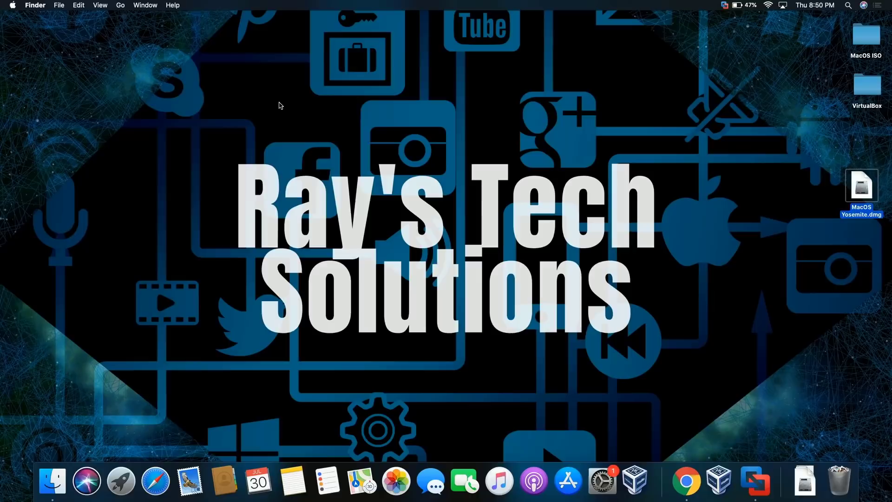
Bring VMware Fusion's virtual machine library forward and open the + add menu
{"action": "left_click", "coordinate": [756, 481]}
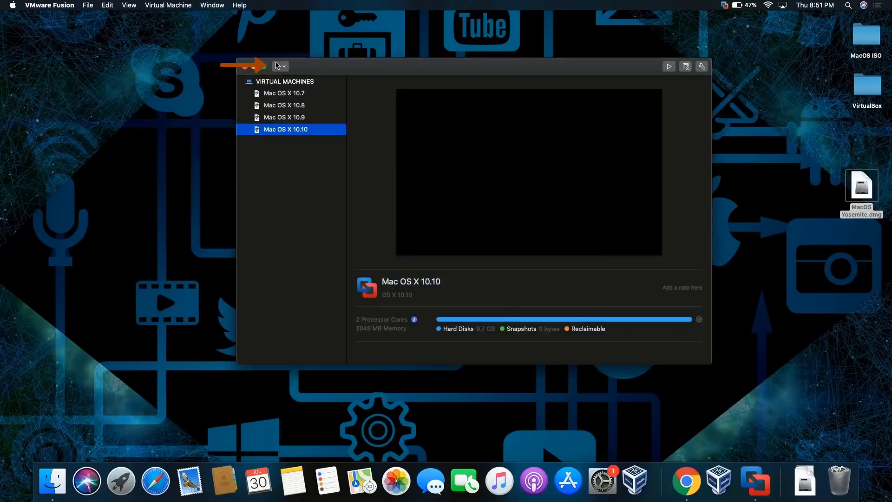
{"action": "left_click", "coordinate": [276, 66]}
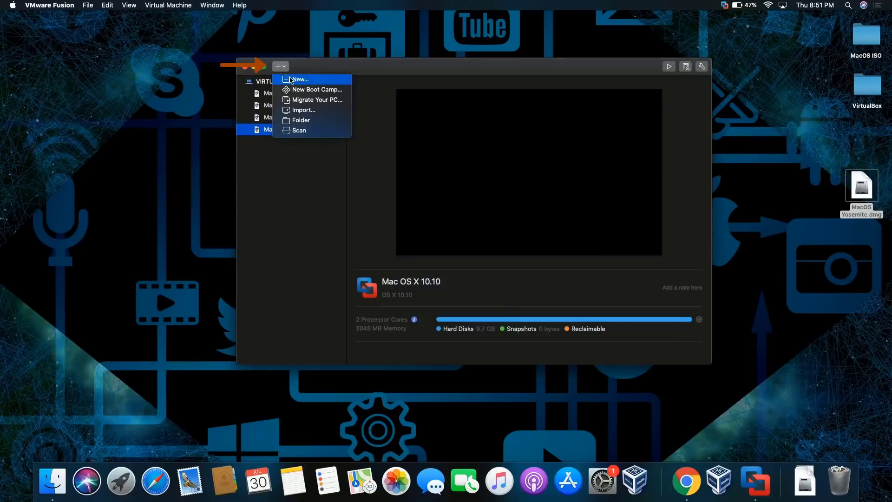
Start the New virtual machine wizard and open the Applications folder in Finder
{"action": "left_click", "coordinate": [292, 79]}
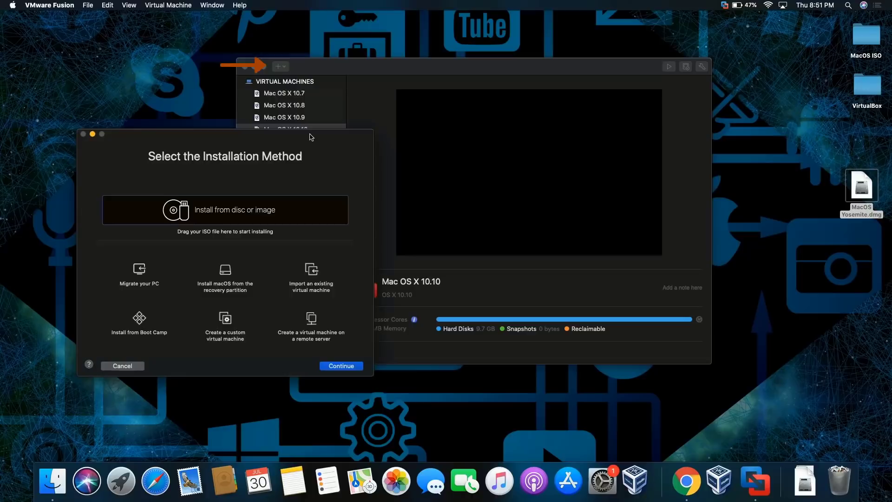
{"action": "left_click_drag", "start_coordinate": [311, 137], "coordinate": [508, 51]}
{"action": "left_click", "coordinate": [116, 88]}
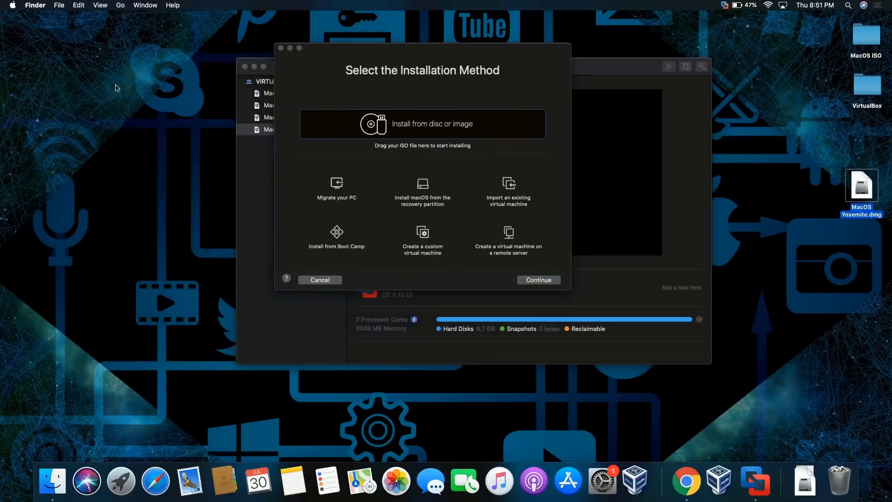
{"action": "left_click", "coordinate": [120, 5]}
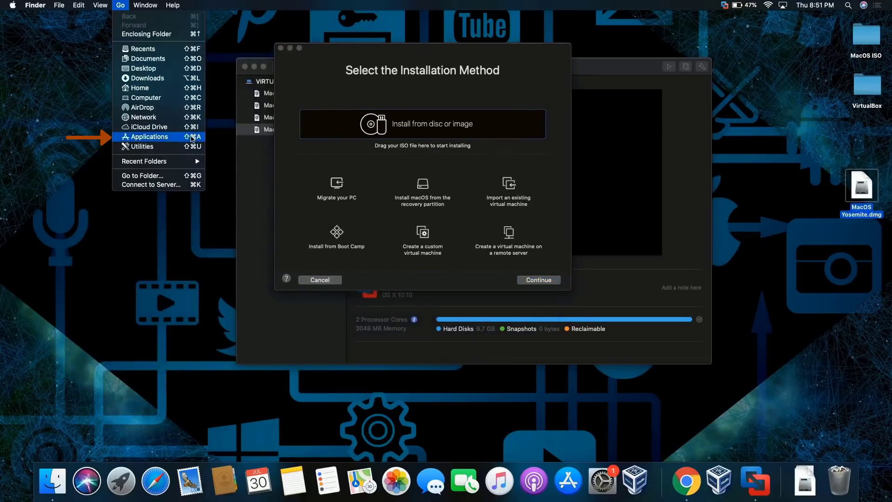
{"action": "left_click", "coordinate": [191, 137]}
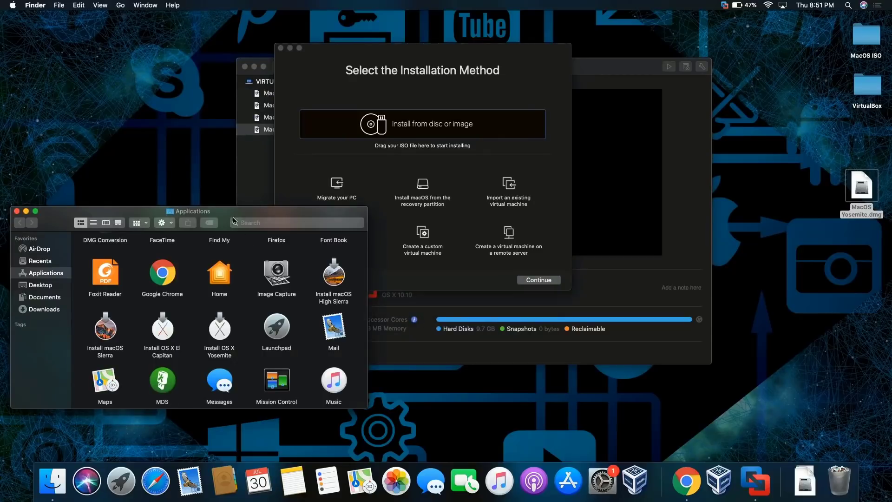
{"action": "left_click_drag", "start_coordinate": [235, 213], "coordinate": [258, 18]}
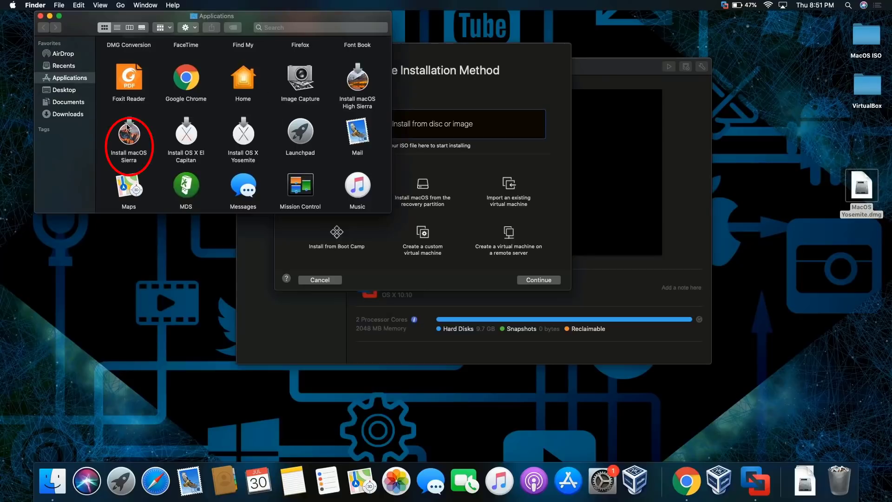
Use Install macOS Sierra as the installer source and save the VM as macOS 10.12
{"action": "left_click_drag", "start_coordinate": [128, 126], "coordinate": [420, 118]}
{"action": "left_click", "coordinate": [476, 56]}
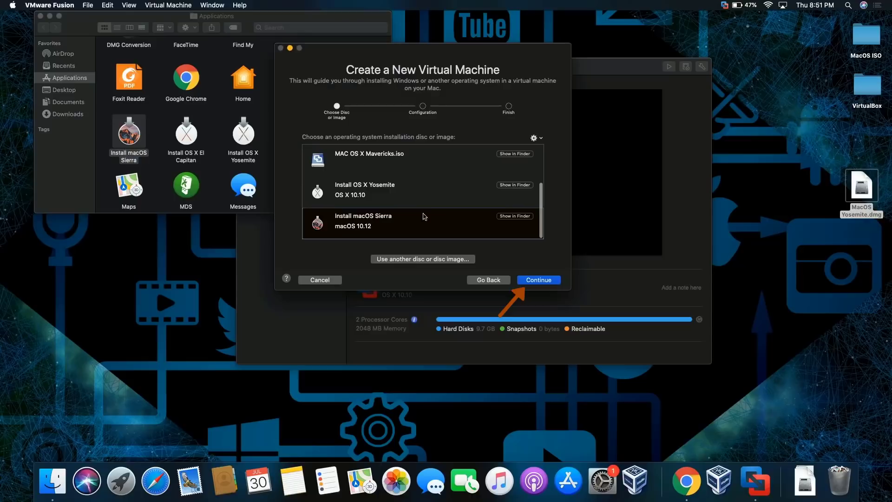
{"action": "left_click", "coordinate": [539, 279]}
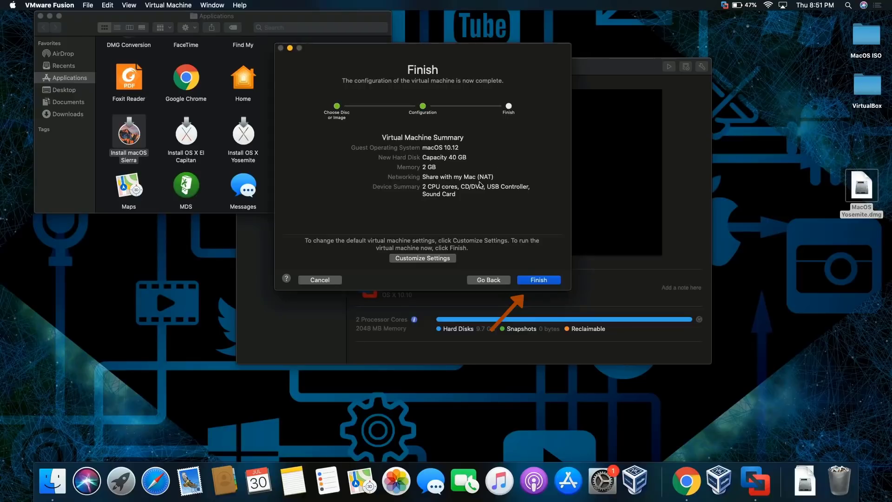
{"action": "left_click", "coordinate": [552, 281]}
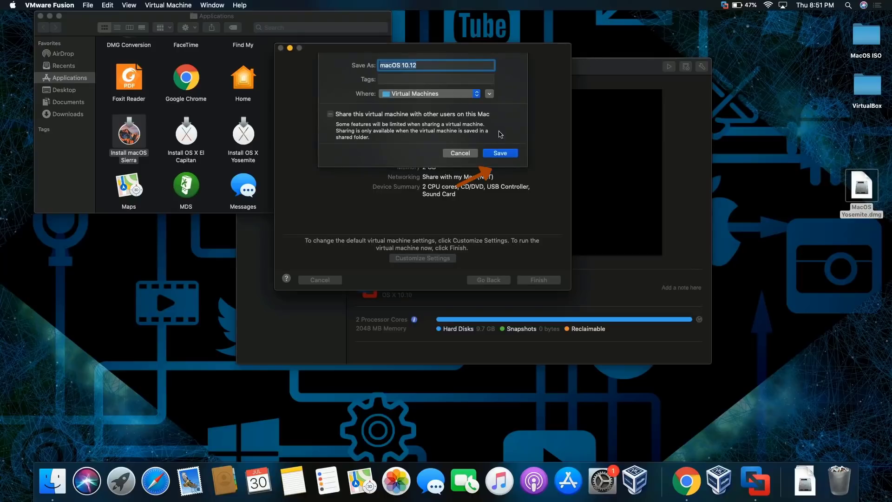
{"action": "left_click", "coordinate": [512, 158]}
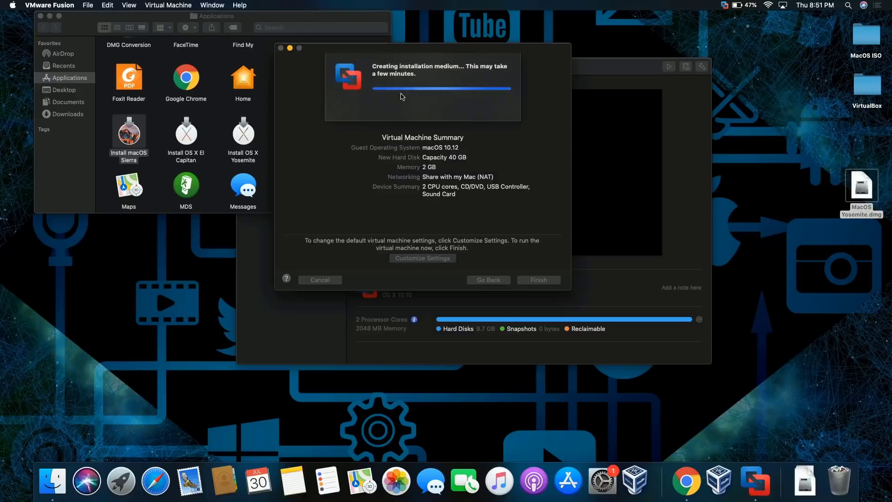
{"action": "left_click", "coordinate": [79, 19]}
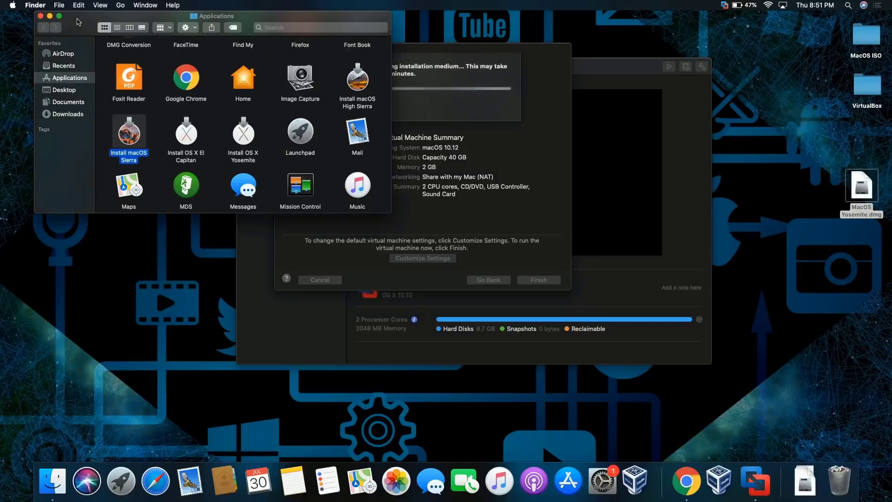
Close the Finder Applications window while the new VM boots
{"action": "left_click", "coordinate": [40, 16]}
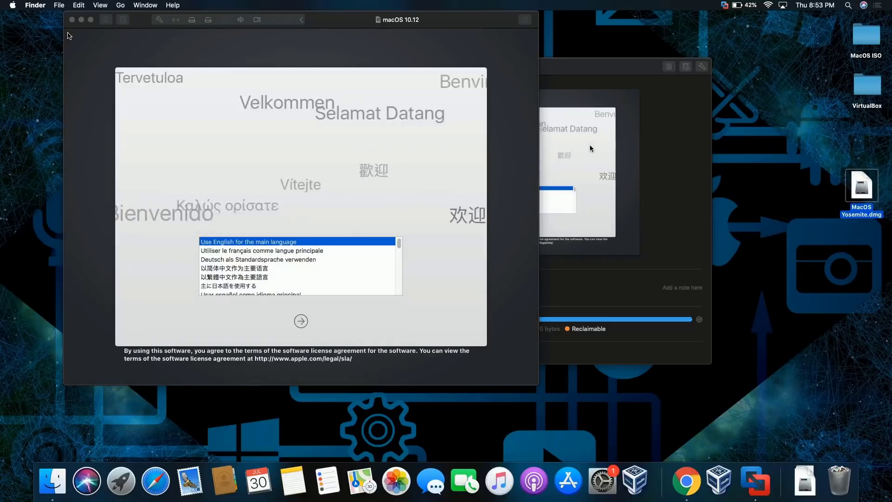
Choose English, inspect the 42.61 GB Macintosh HD in Disk Utility, then pick Install macOS
{"action": "left_click", "coordinate": [315, 124]}
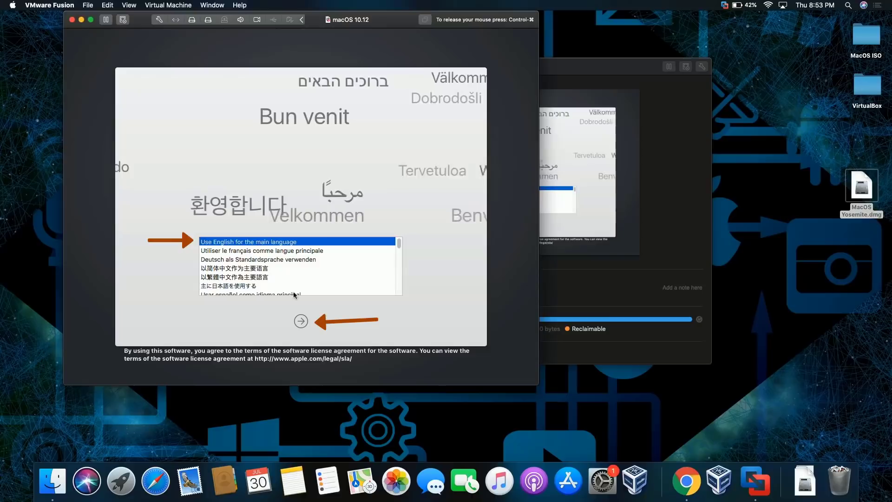
{"action": "left_click", "coordinate": [303, 321]}
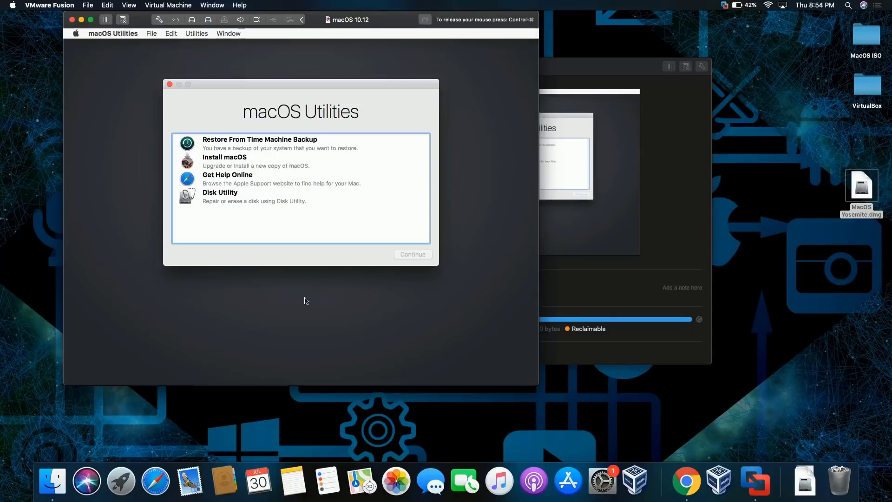
{"action": "left_click", "coordinate": [263, 200]}
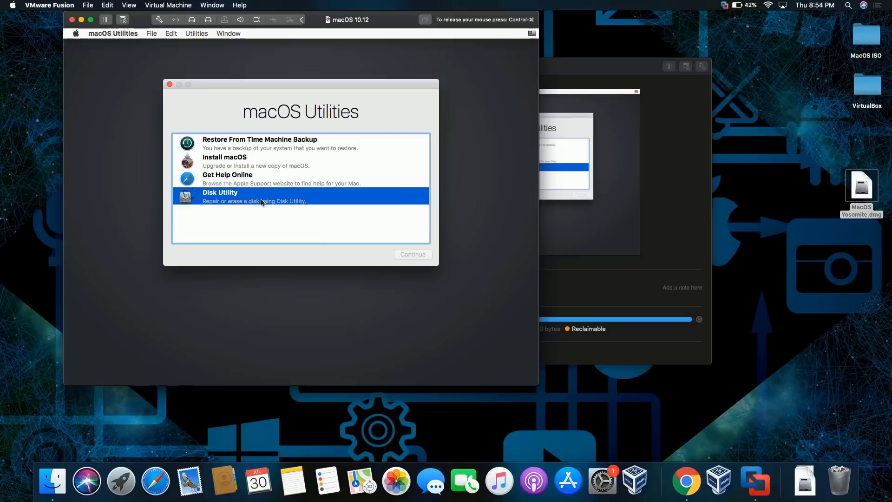
{"action": "left_click", "coordinate": [419, 255]}
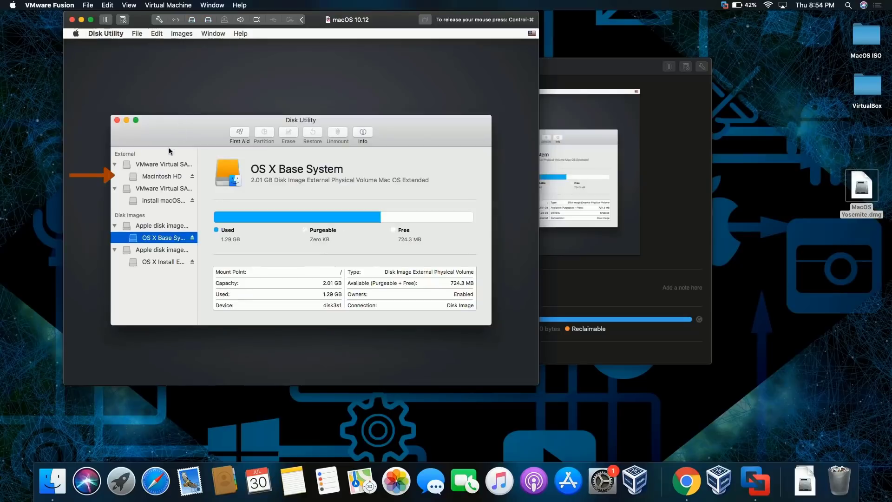
{"action": "left_click", "coordinate": [149, 178]}
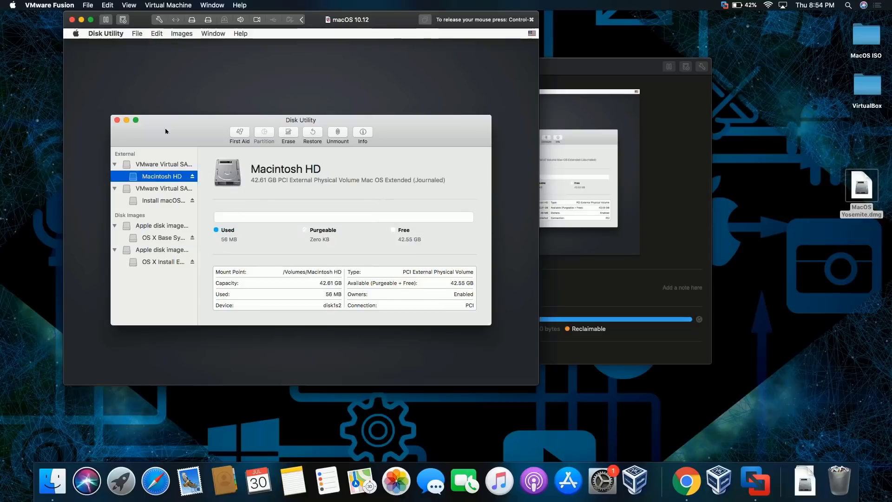
{"action": "key", "text": "super+q"}
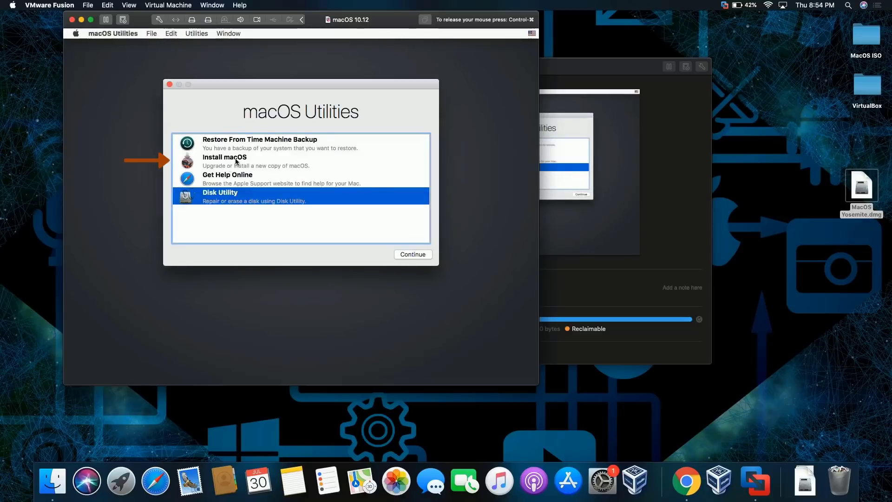
{"action": "left_click", "coordinate": [235, 160]}
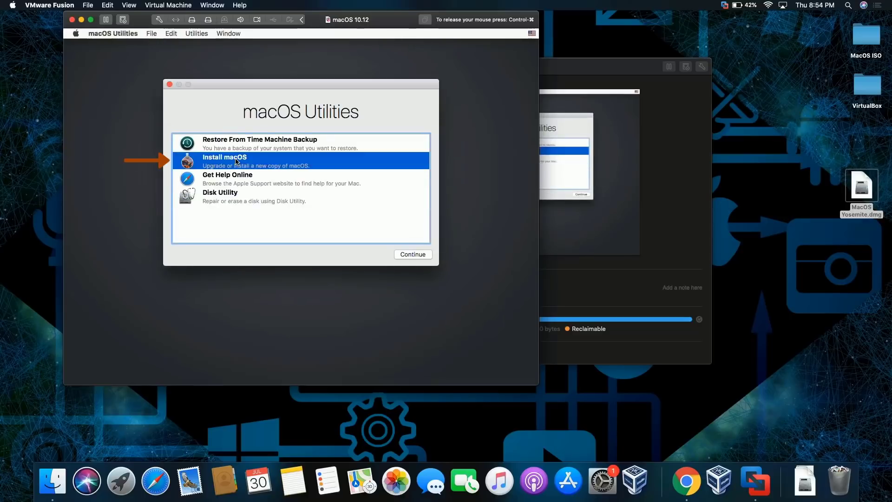
Agree to the macOS Sierra license and install it onto Macintosh HD
{"action": "left_click", "coordinate": [414, 254]}
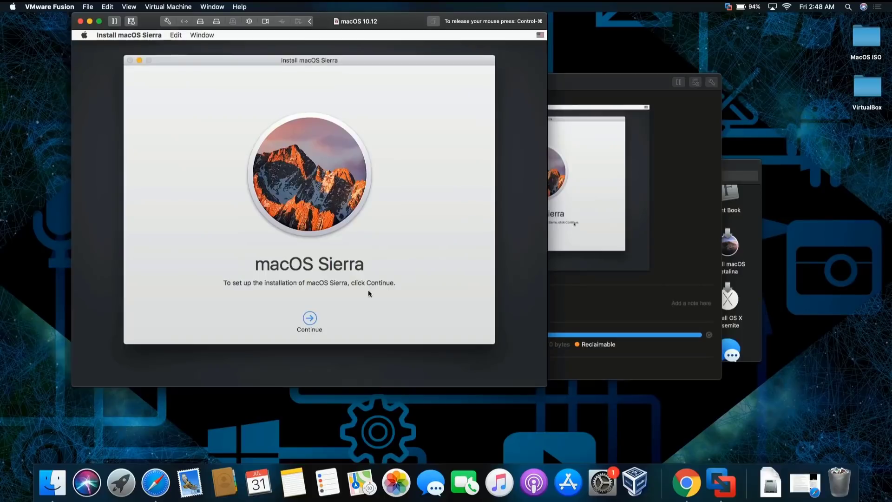
{"action": "left_click", "coordinate": [309, 319]}
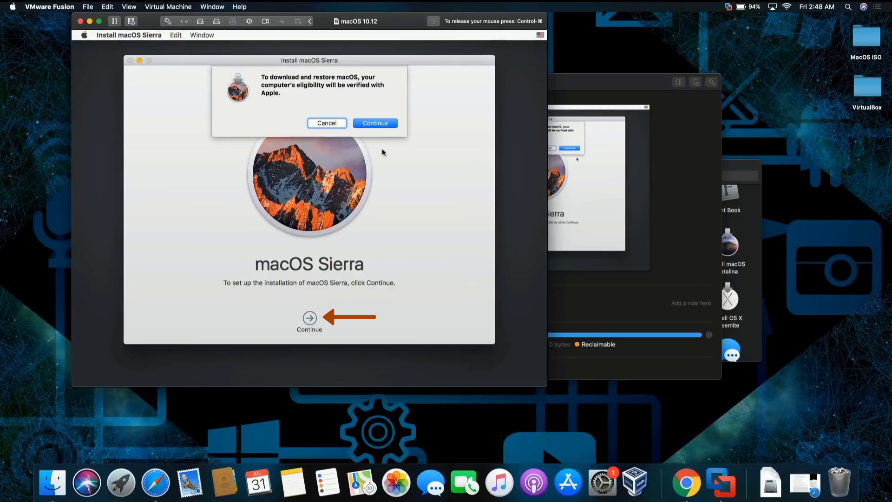
{"action": "left_click", "coordinate": [385, 122]}
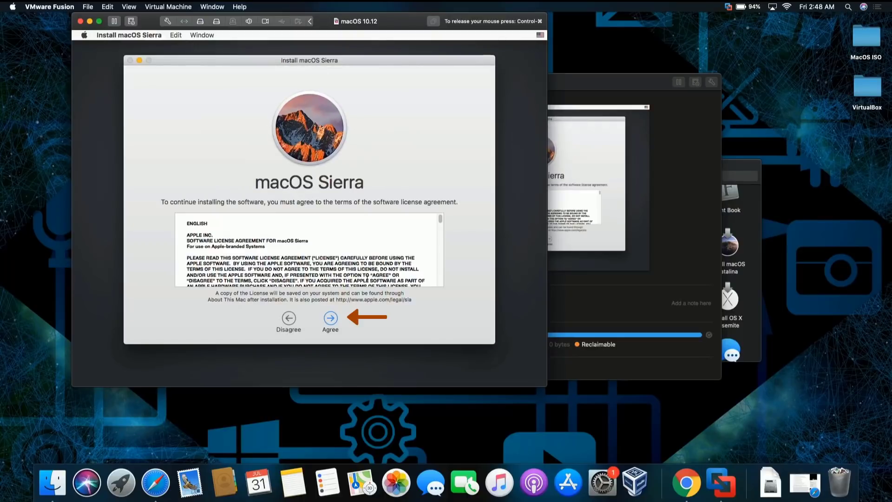
{"action": "left_click", "coordinate": [330, 316]}
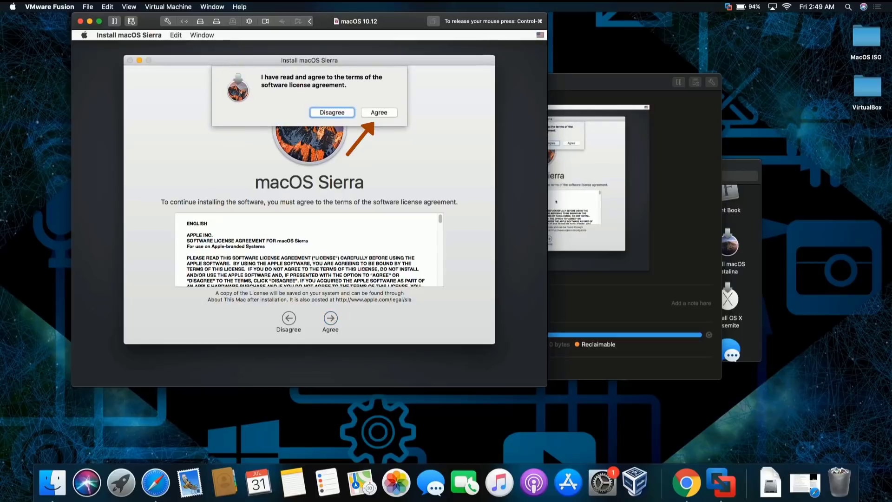
{"action": "left_click", "coordinate": [377, 112]}
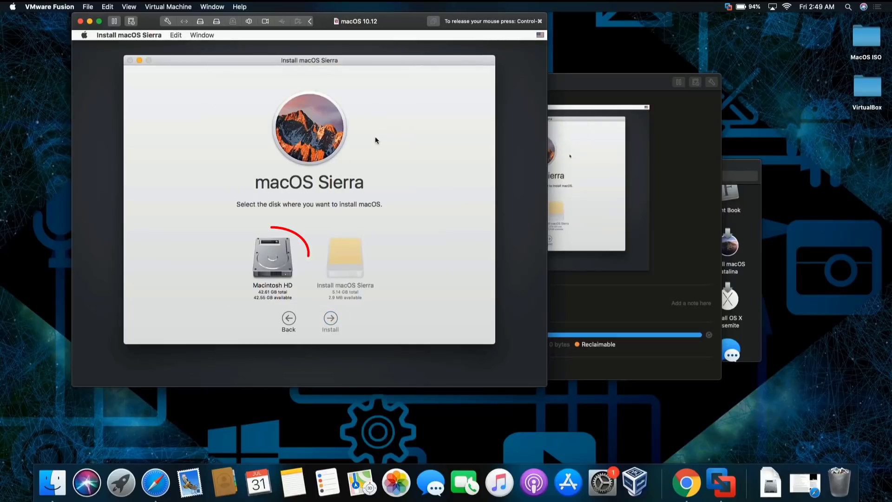
{"action": "left_click", "coordinate": [275, 255]}
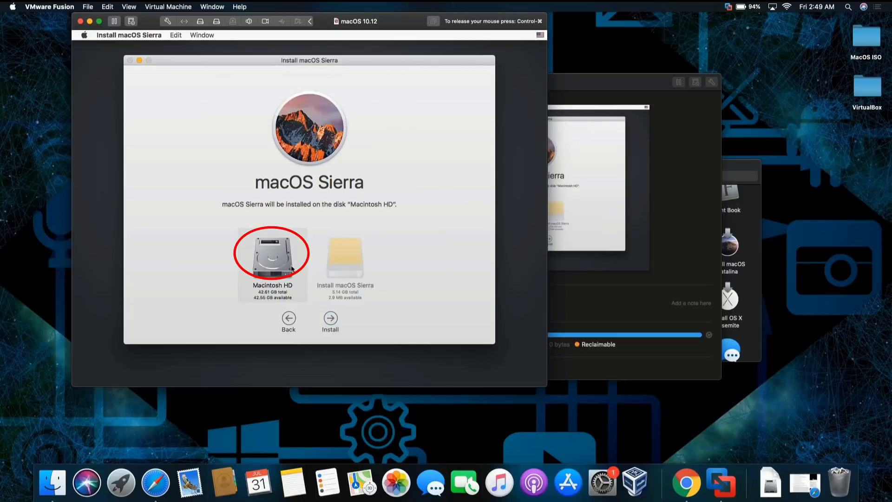
{"action": "left_click", "coordinate": [334, 314]}
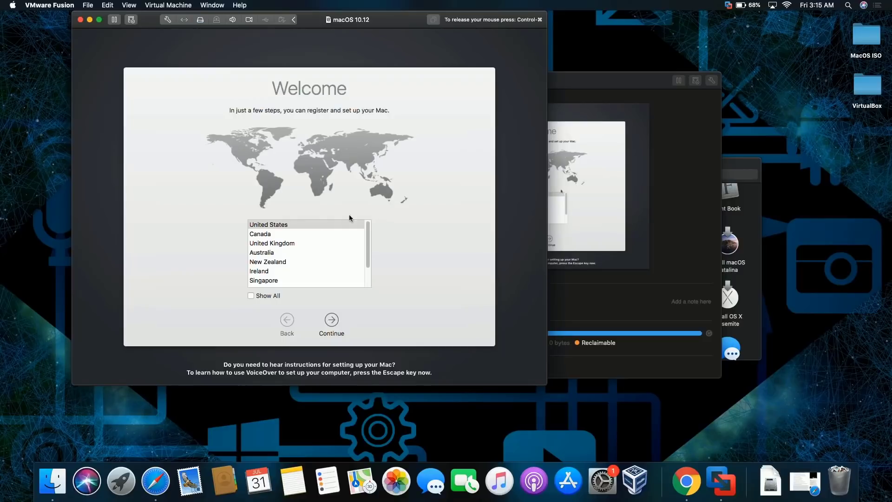
Select United States and the U.S. keyboard, and skip transferring data
{"action": "left_click", "coordinate": [304, 225]}
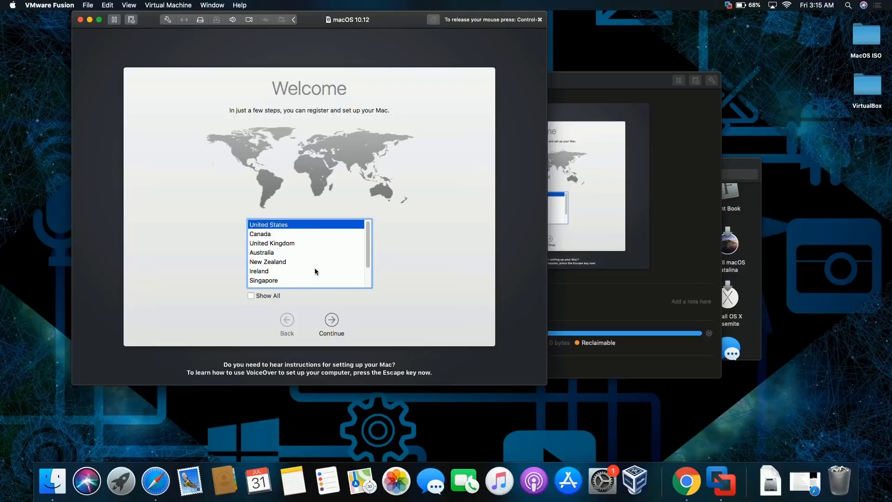
{"action": "left_click", "coordinate": [333, 320]}
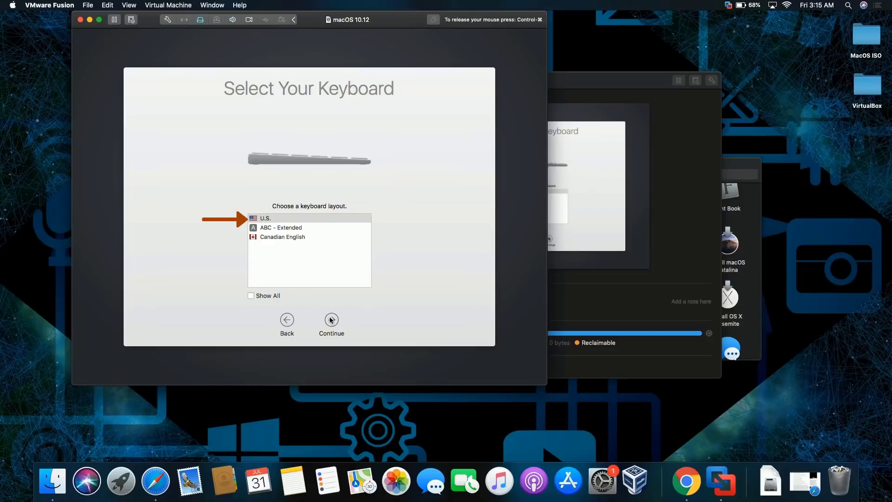
{"action": "left_click", "coordinate": [330, 320]}
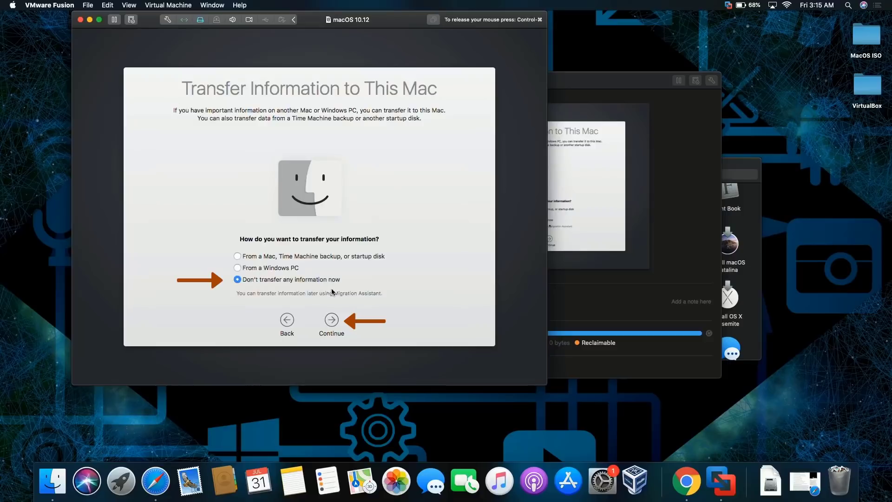
{"action": "left_click", "coordinate": [338, 314]}
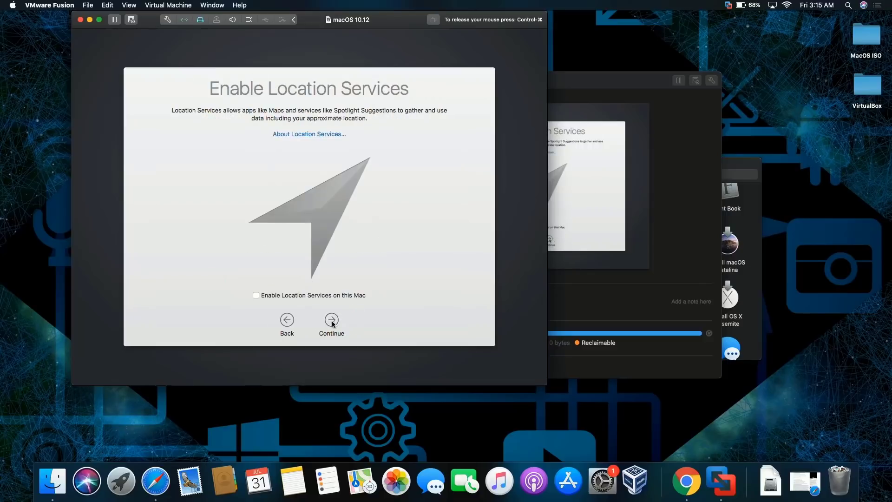
Decline Location Services and Apple ID sign-in, then agree to the terms
{"action": "left_click", "coordinate": [331, 321]}
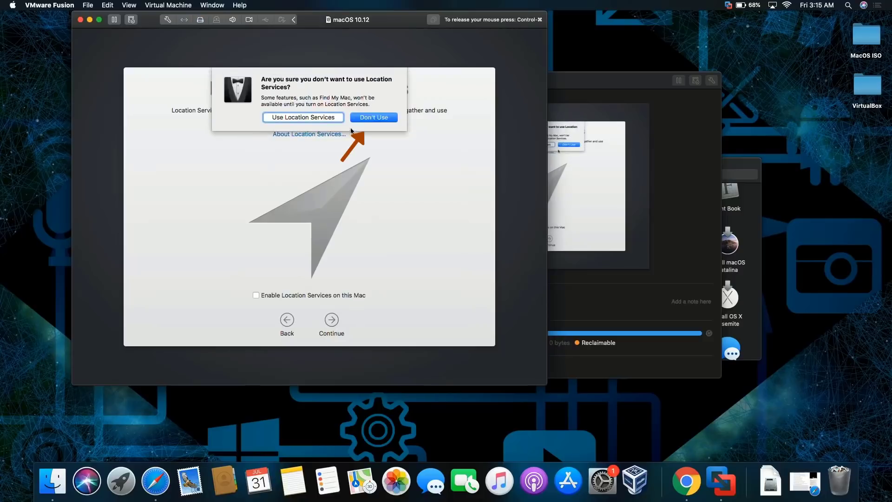
{"action": "left_click", "coordinate": [363, 118]}
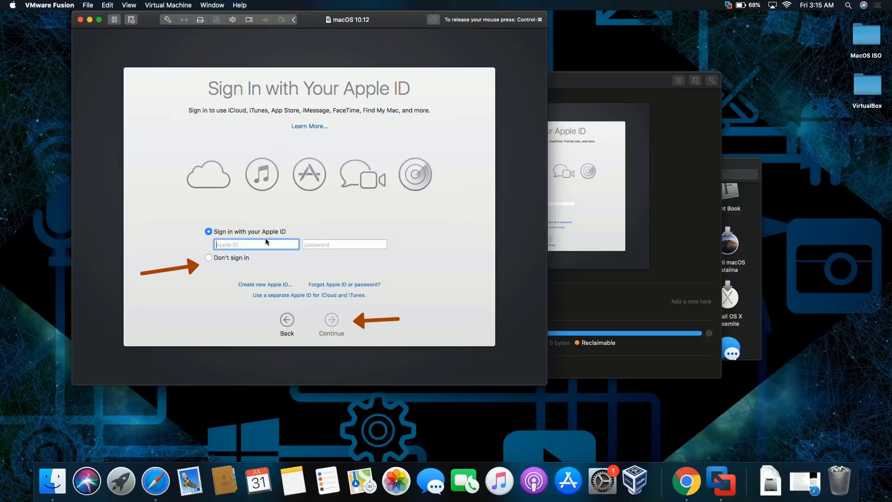
{"action": "left_click", "coordinate": [241, 260]}
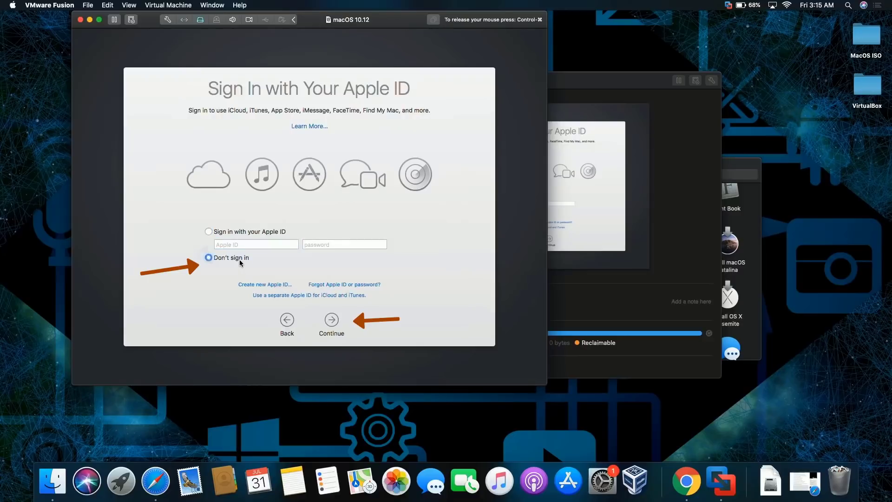
{"action": "left_click", "coordinate": [331, 322]}
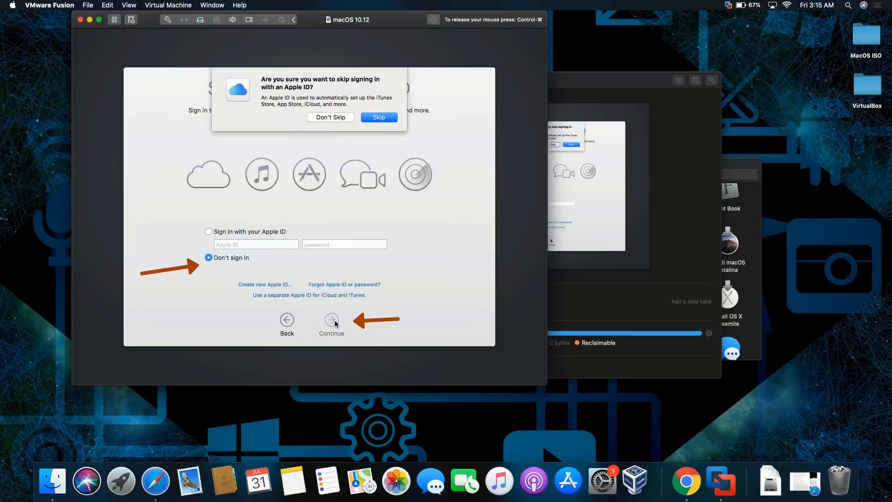
{"action": "left_click", "coordinate": [369, 119]}
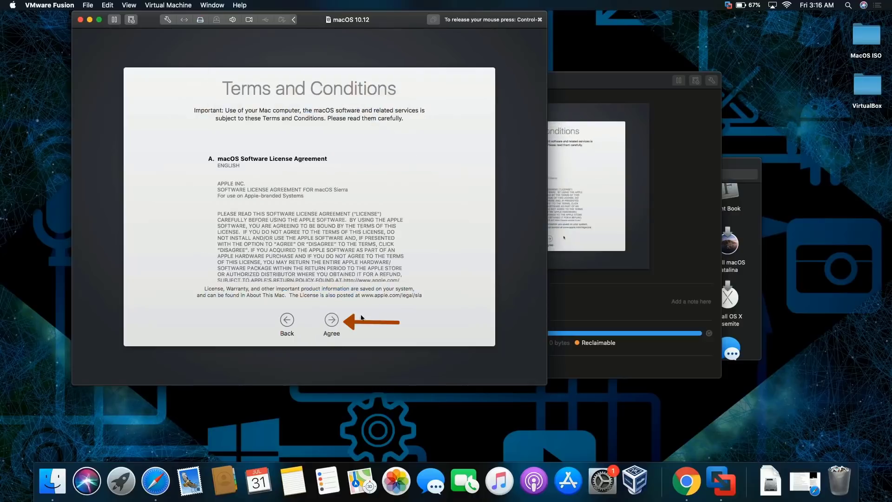
{"action": "left_click", "coordinate": [328, 321]}
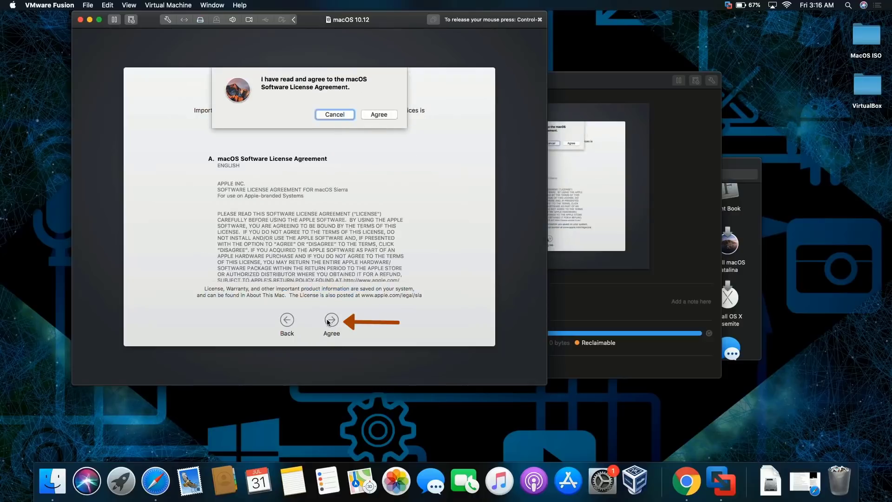
Confirm the license and create the user account with a full name and password
{"action": "left_click", "coordinate": [377, 114]}
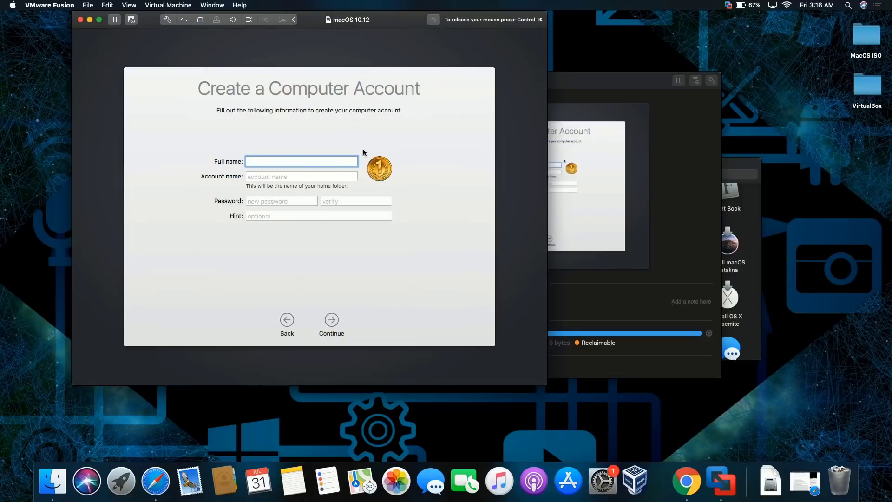
{"action": "type", "text": "Ray"}
{"action": "key", "text": "Tab"}
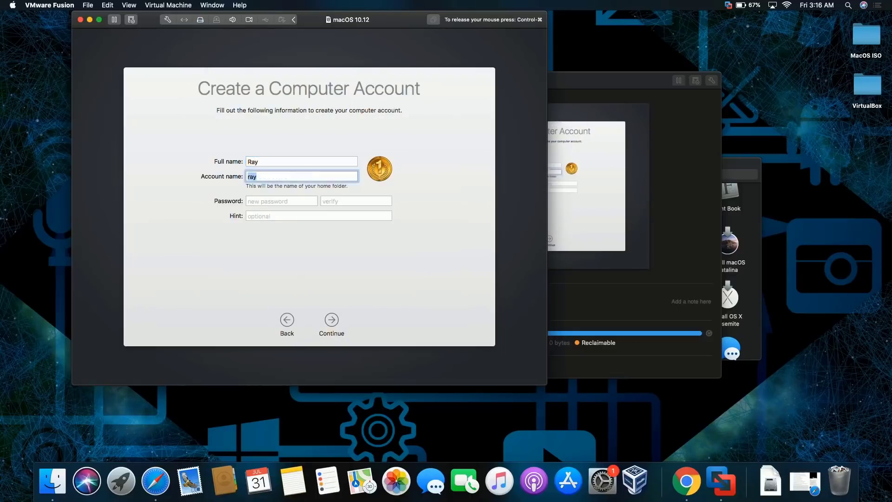
{"action": "left_click", "coordinate": [282, 201]}
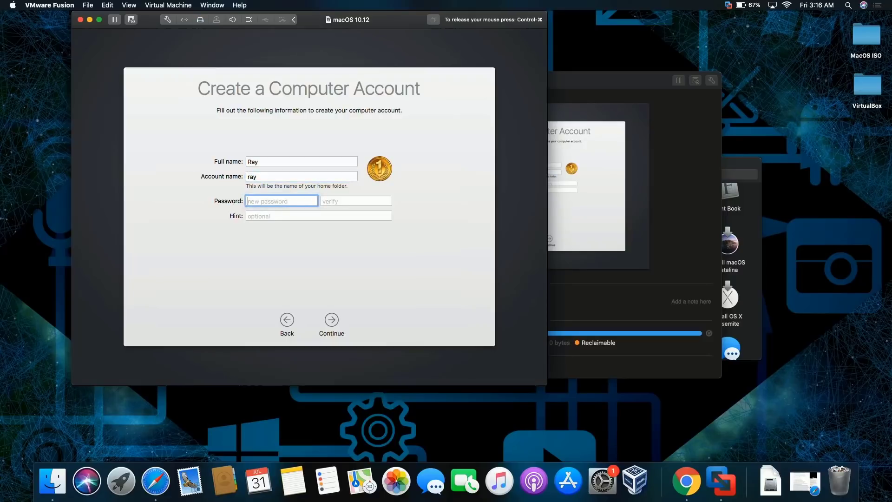
{"action": "type", "text": "123"}
{"action": "key", "text": "Tab"}
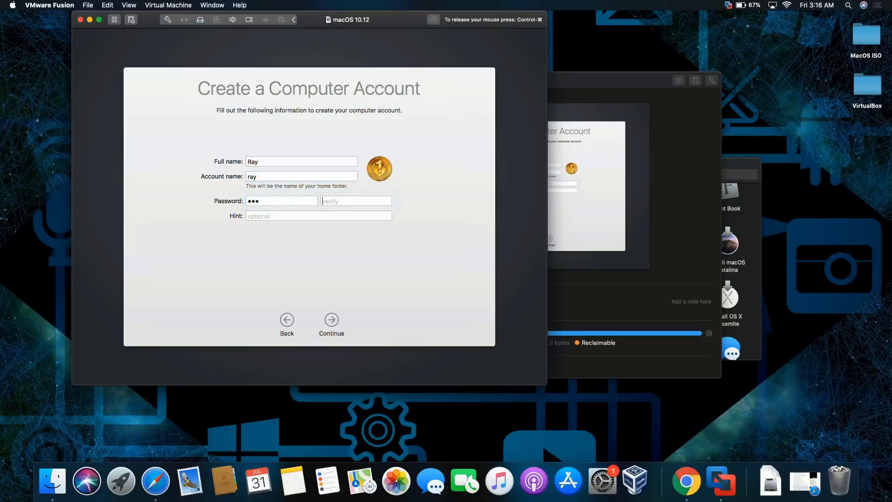
{"action": "type", "text": "123"}
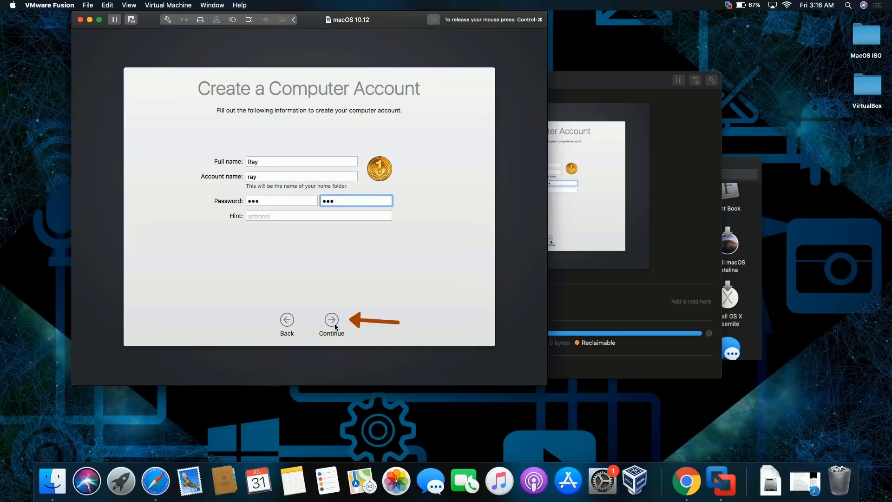
{"action": "left_click", "coordinate": [334, 324]}
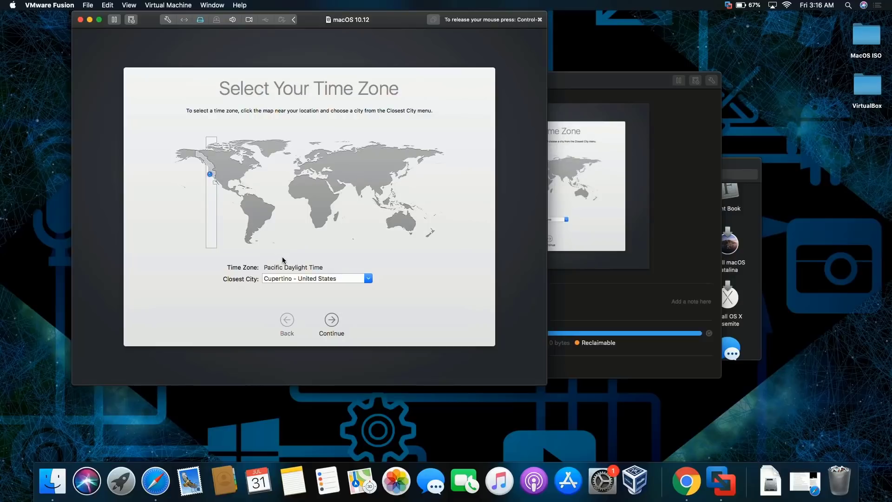
Set the time zone to New York (Eastern Daylight Time) and finish setup
{"action": "left_click", "coordinate": [247, 172]}
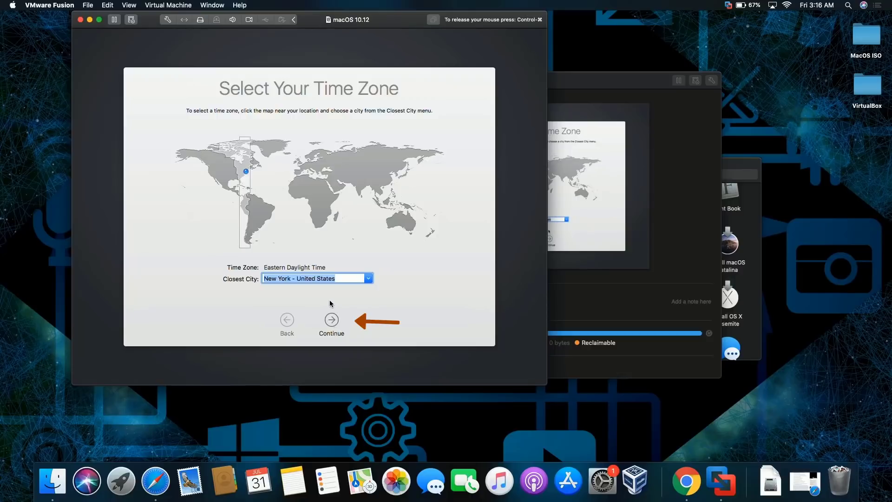
{"action": "left_click", "coordinate": [332, 320]}
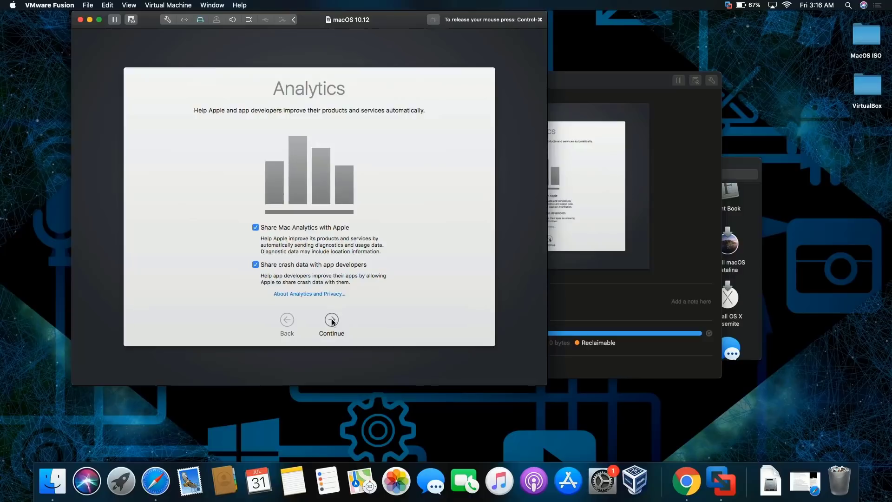
{"action": "left_click", "coordinate": [331, 320]}
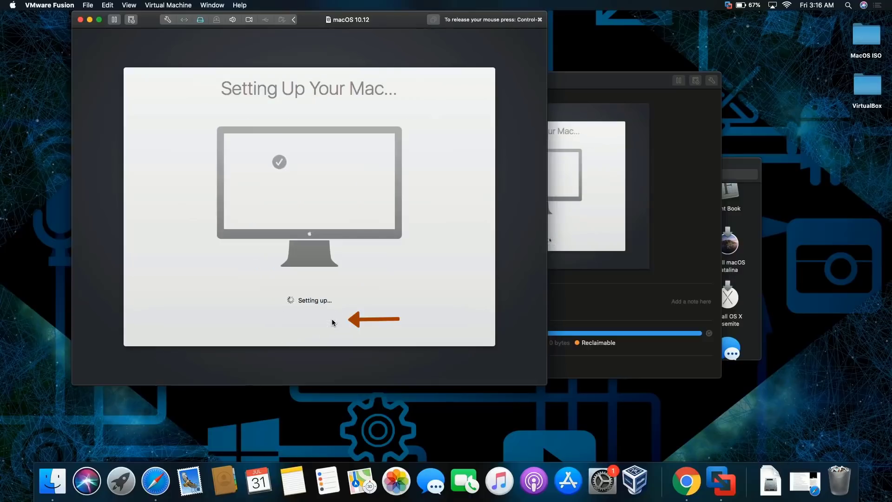